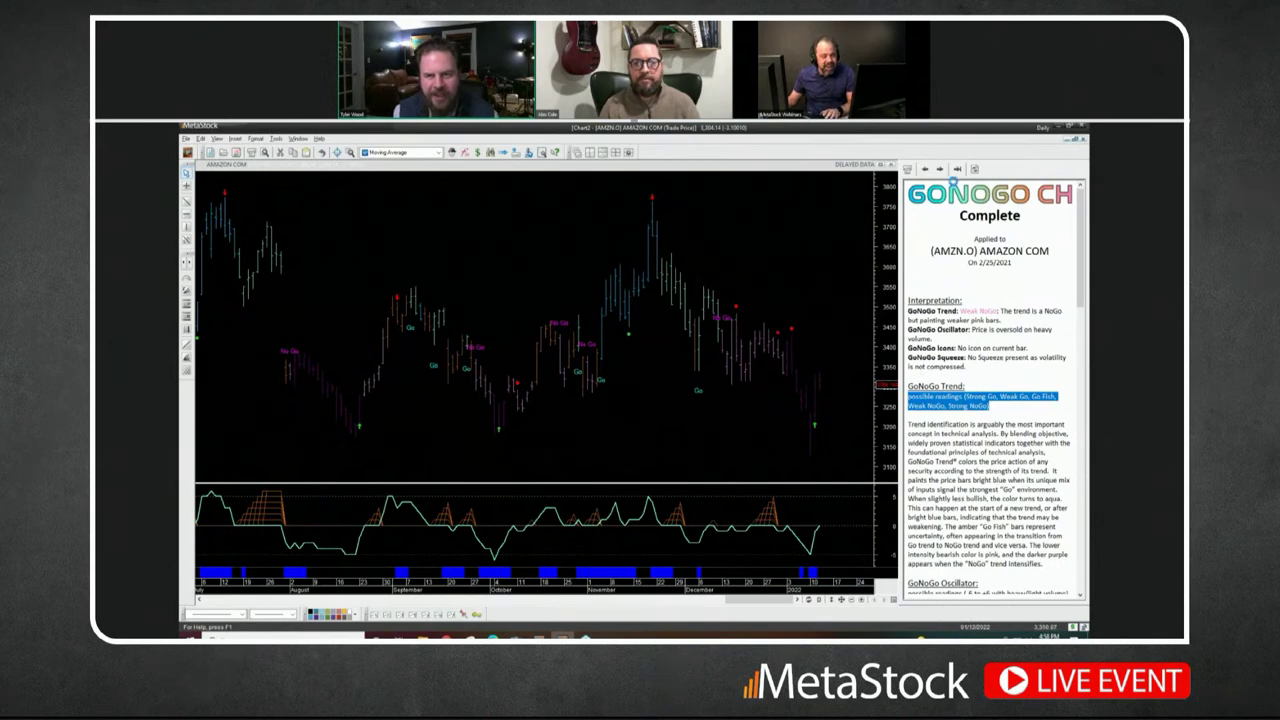
# Step: Set the commentary to Always Use Last Bar so it reads Strong NoGo for 1/12/2022
pyautogui.click(958, 169)
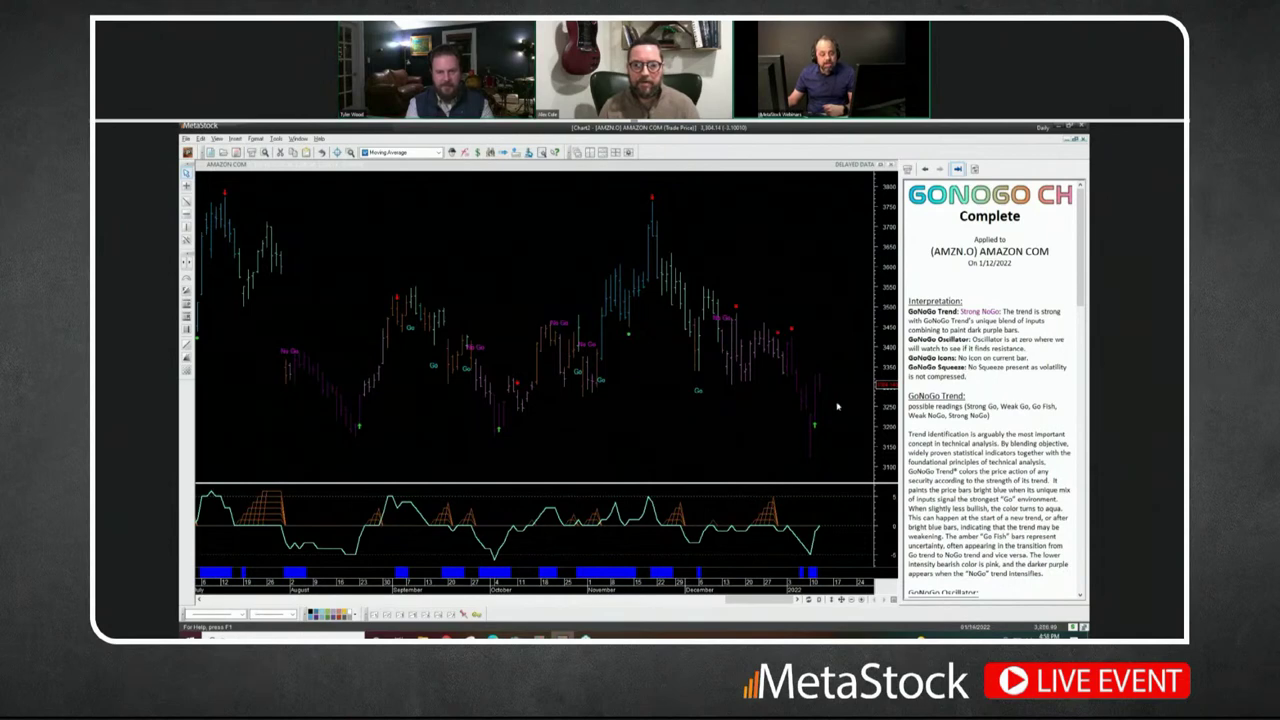
pyautogui.moveTo(794, 334)
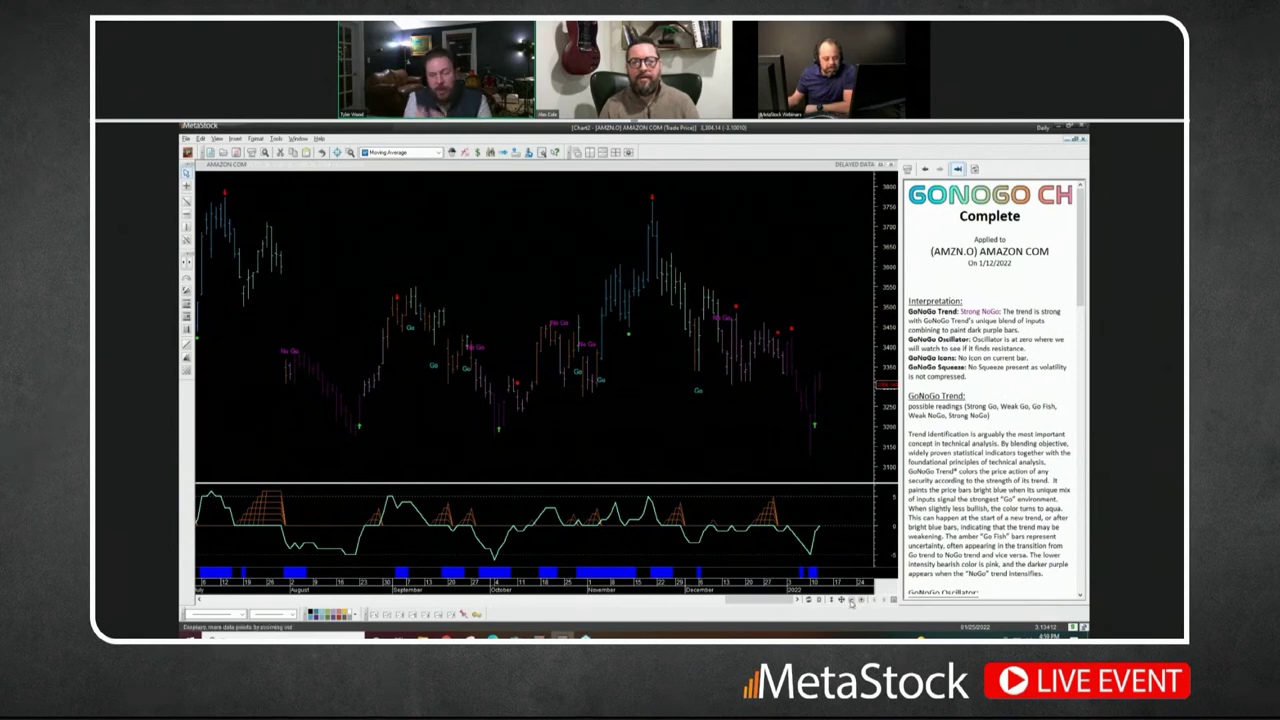
# Step: Change the Amazon chart's periodicity to Weekly
pyautogui.click(822, 601)
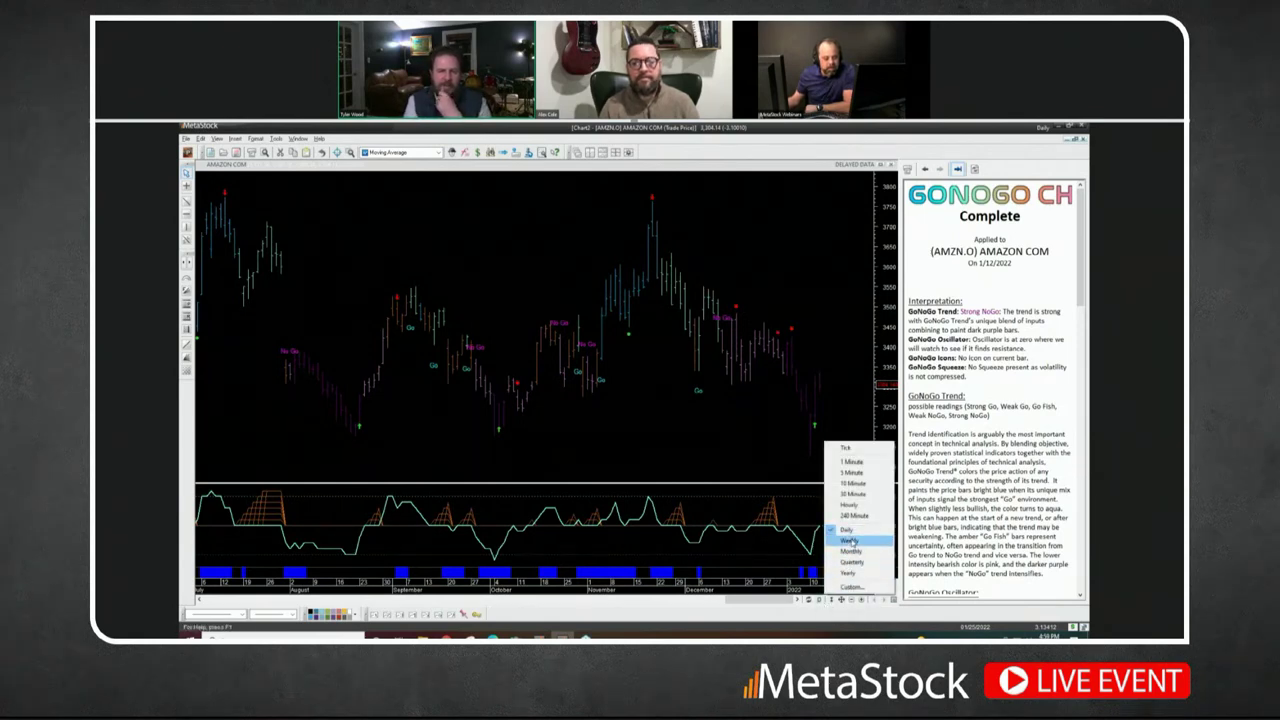
pyautogui.click(850, 541)
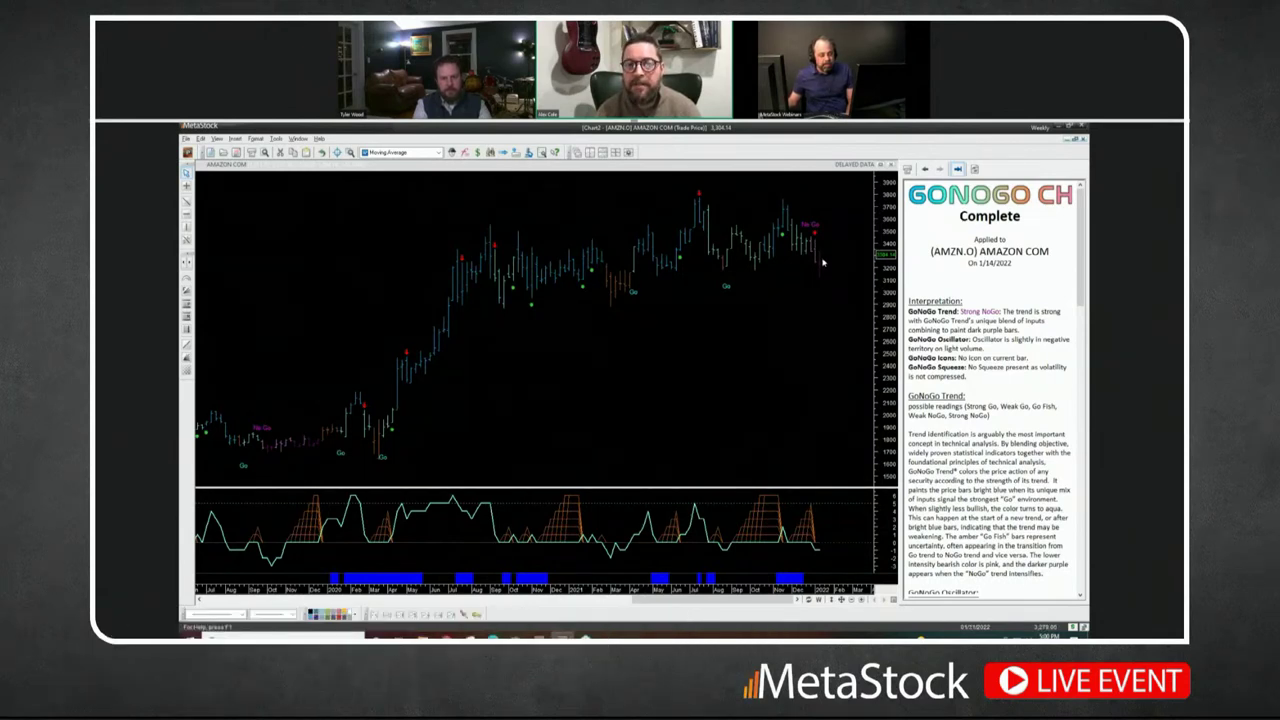
# Step: Change the Amazon chart's periodicity back to Daily
pyautogui.click(818, 600)
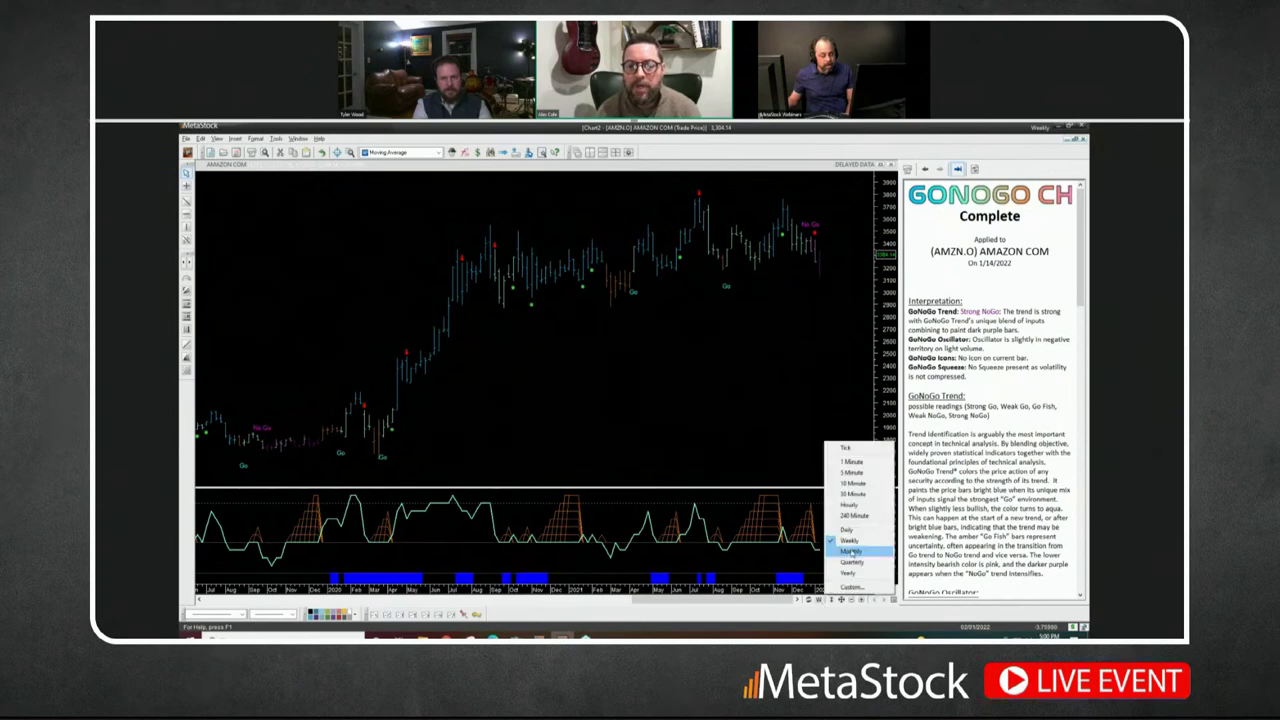
pyautogui.click(849, 505)
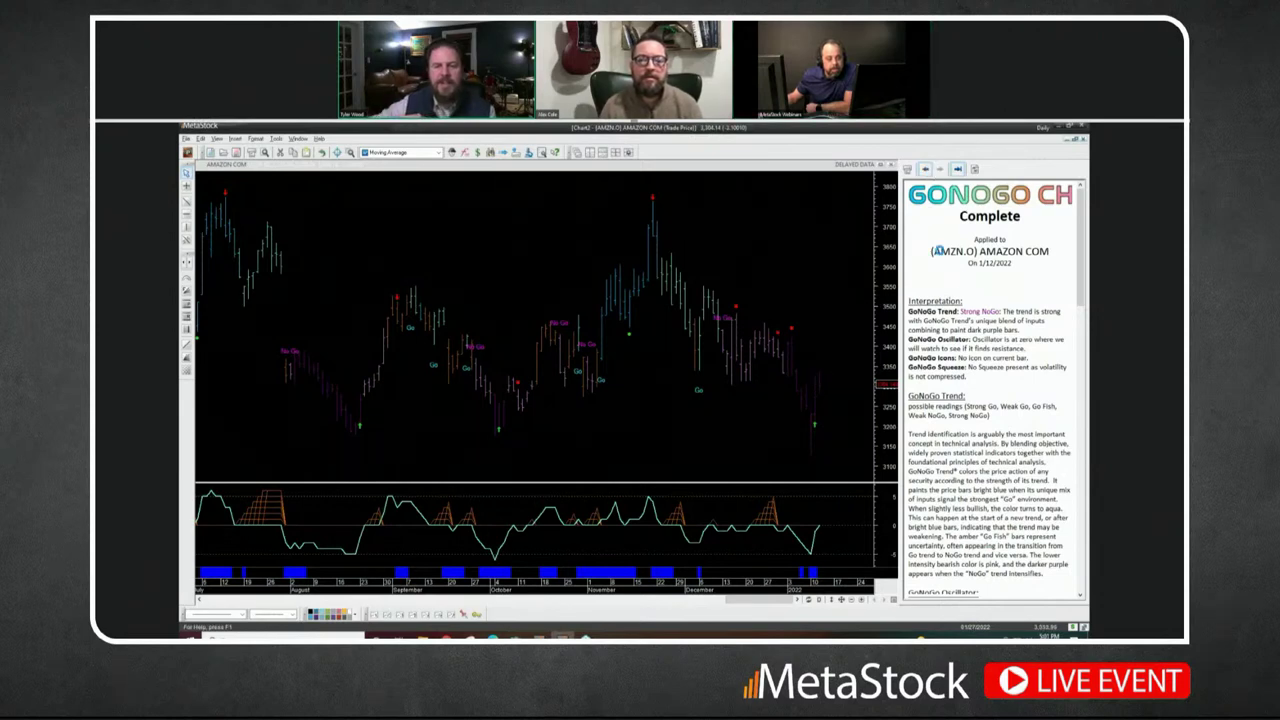
# Step: Select the 1/11/2022 bar and enlarge the commentary text to read its Strong NoGo explanation
pyautogui.click(812, 553)
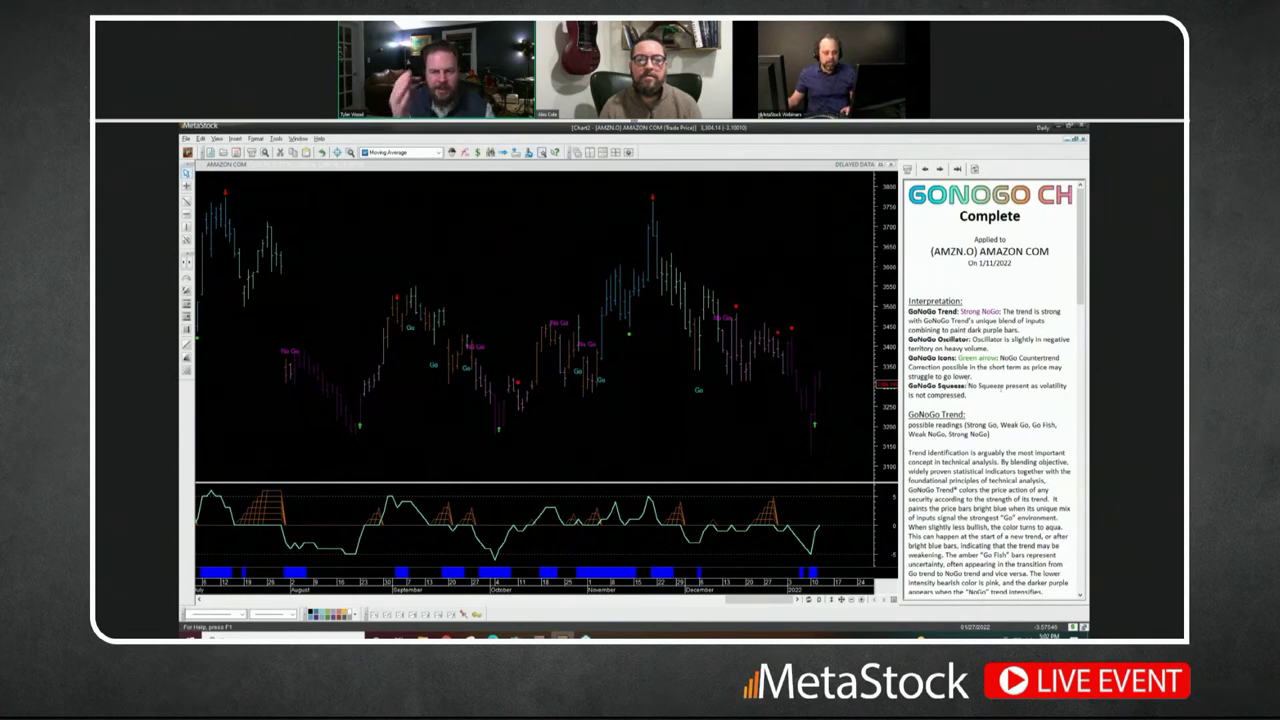
pyautogui.scroll(4, 990, 390)
pyautogui.scroll(-2, 995, 390)
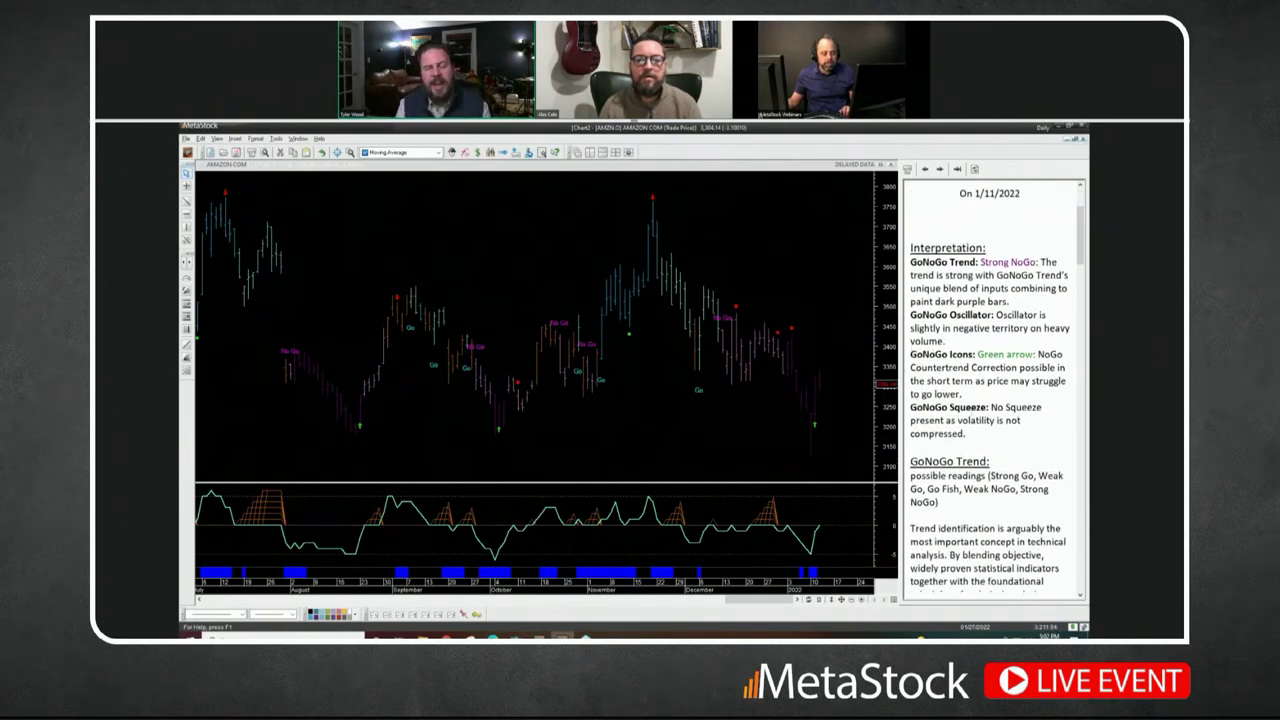
pyautogui.scroll(1, 990, 390)
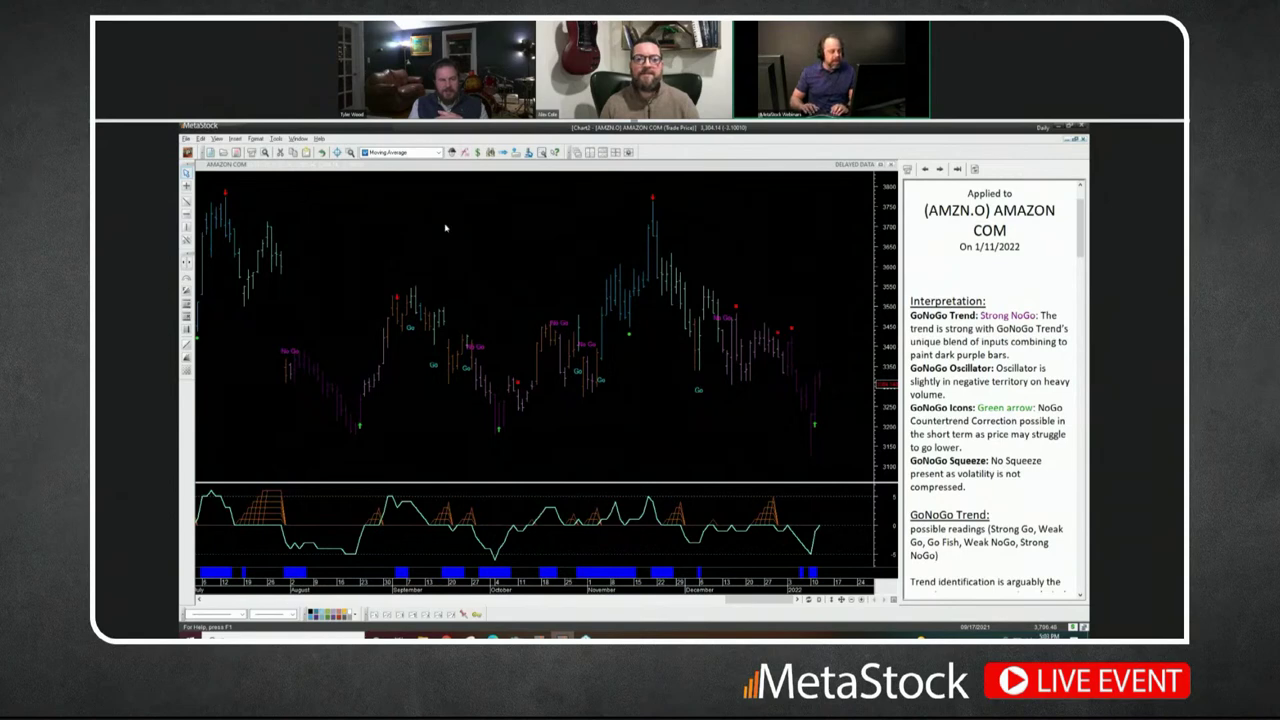
# Step: Load the AAPL.O chart and remove the missing indicator
pyautogui.write('aapl.o')
pyautogui.press('Return')
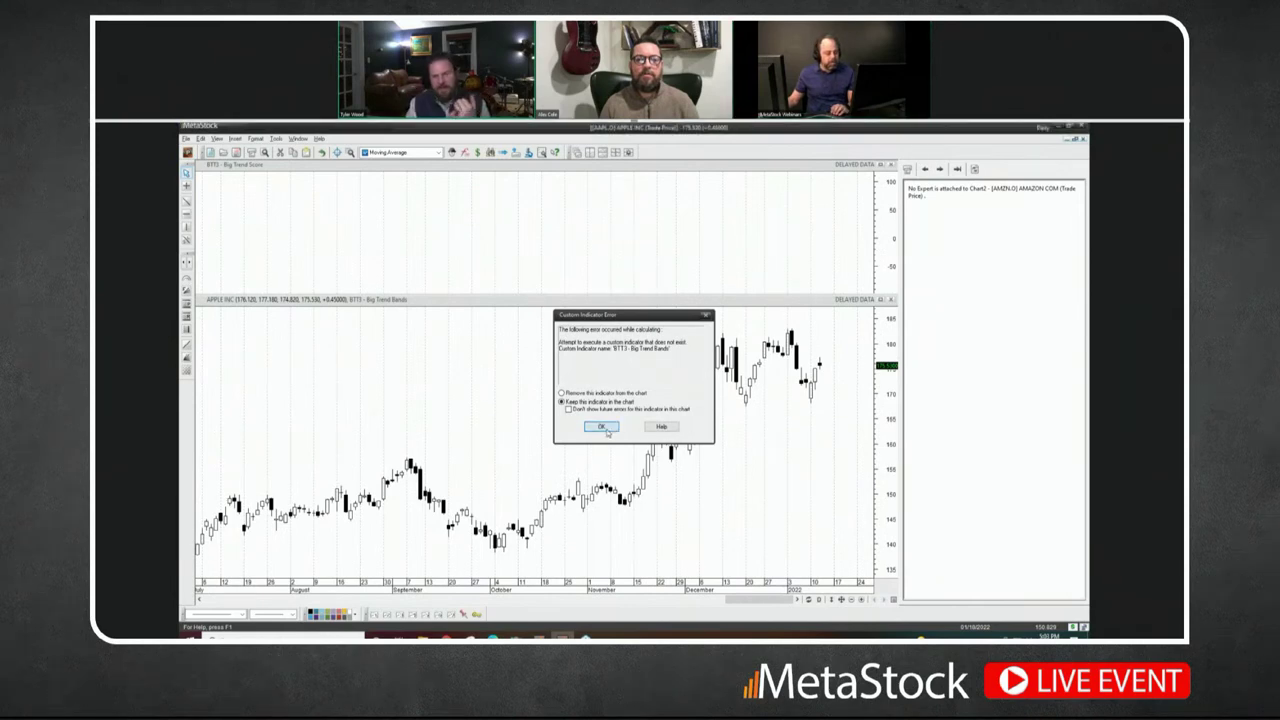
pyautogui.click(569, 409)
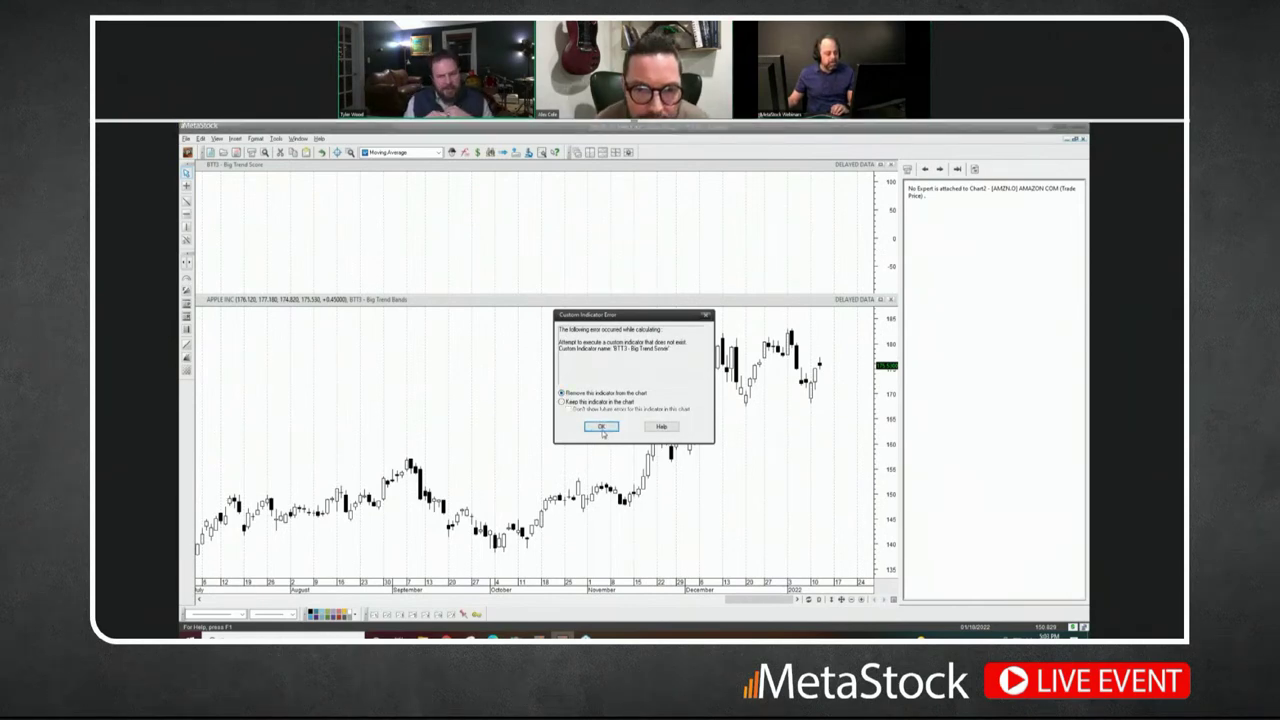
pyautogui.click(602, 426)
# Step: Apply the GoNoGo Charts Complete.mwt template to the Apple chart and maximize it
pyautogui.rightClick(588, 390)
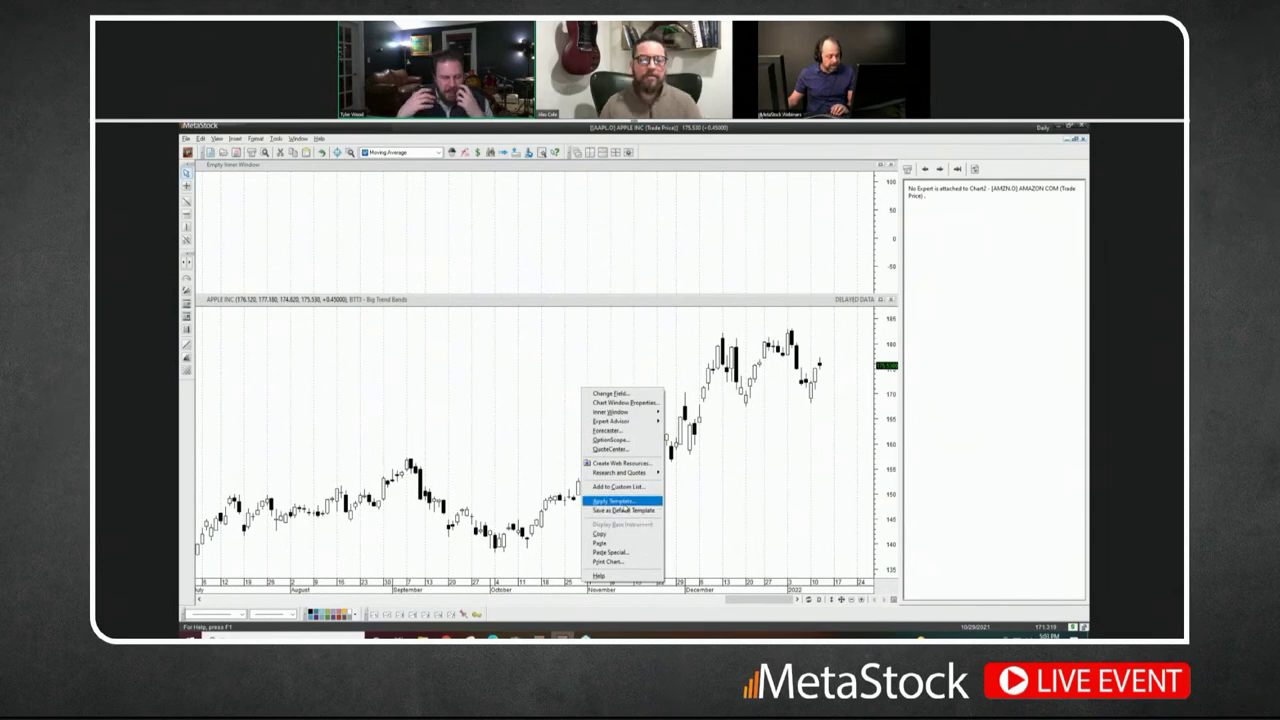
pyautogui.click(613, 500)
pyautogui.scroll(-5, 598, 356)
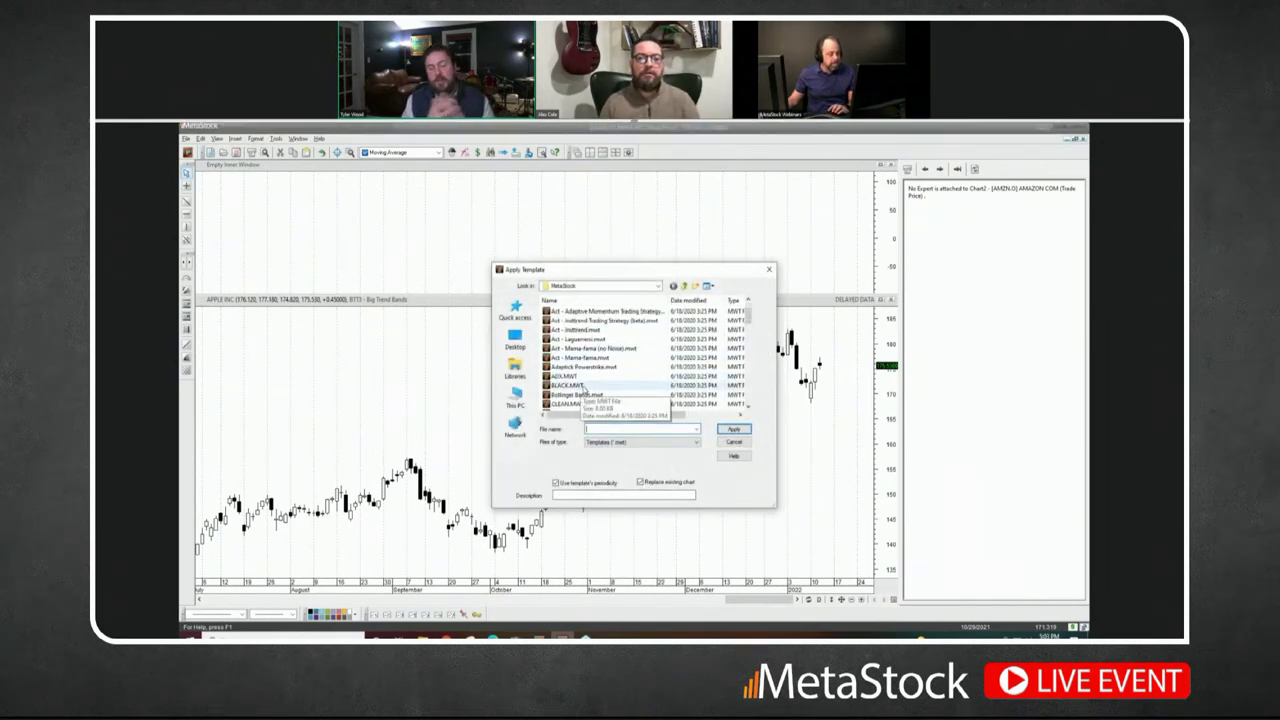
pyautogui.scroll(-4, 577, 398)
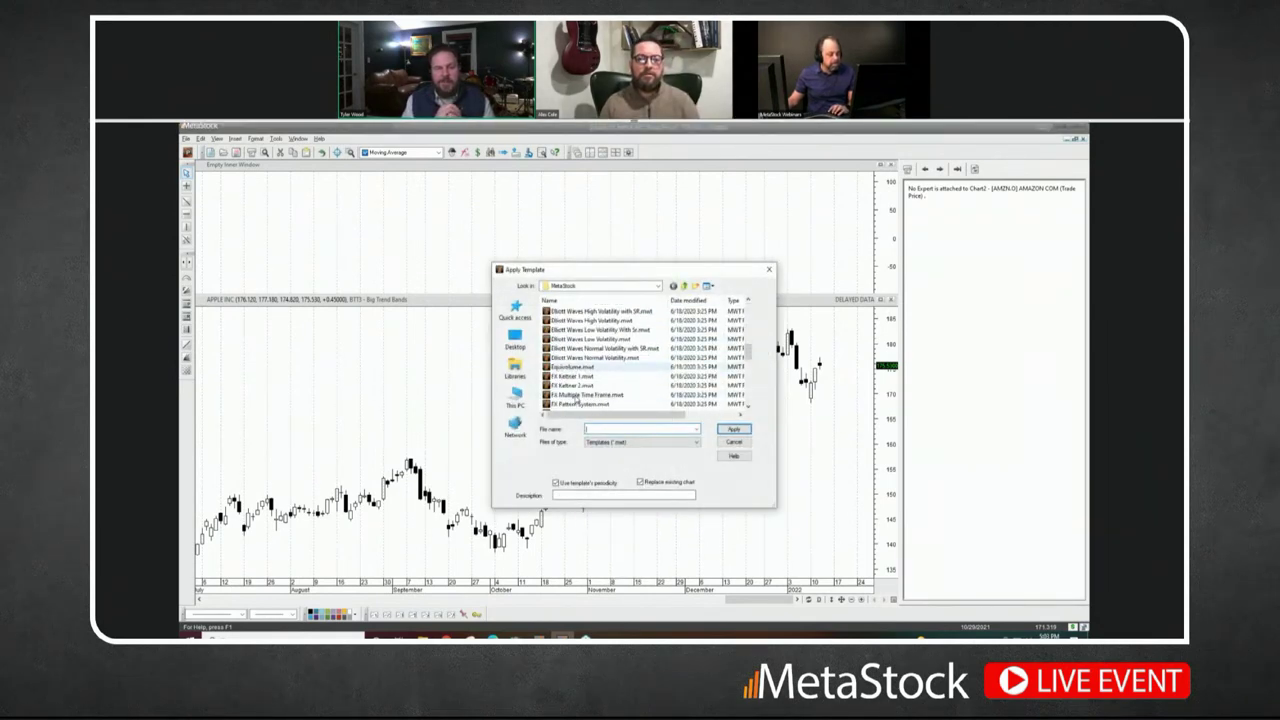
pyautogui.click(590, 385)
pyautogui.click(734, 428)
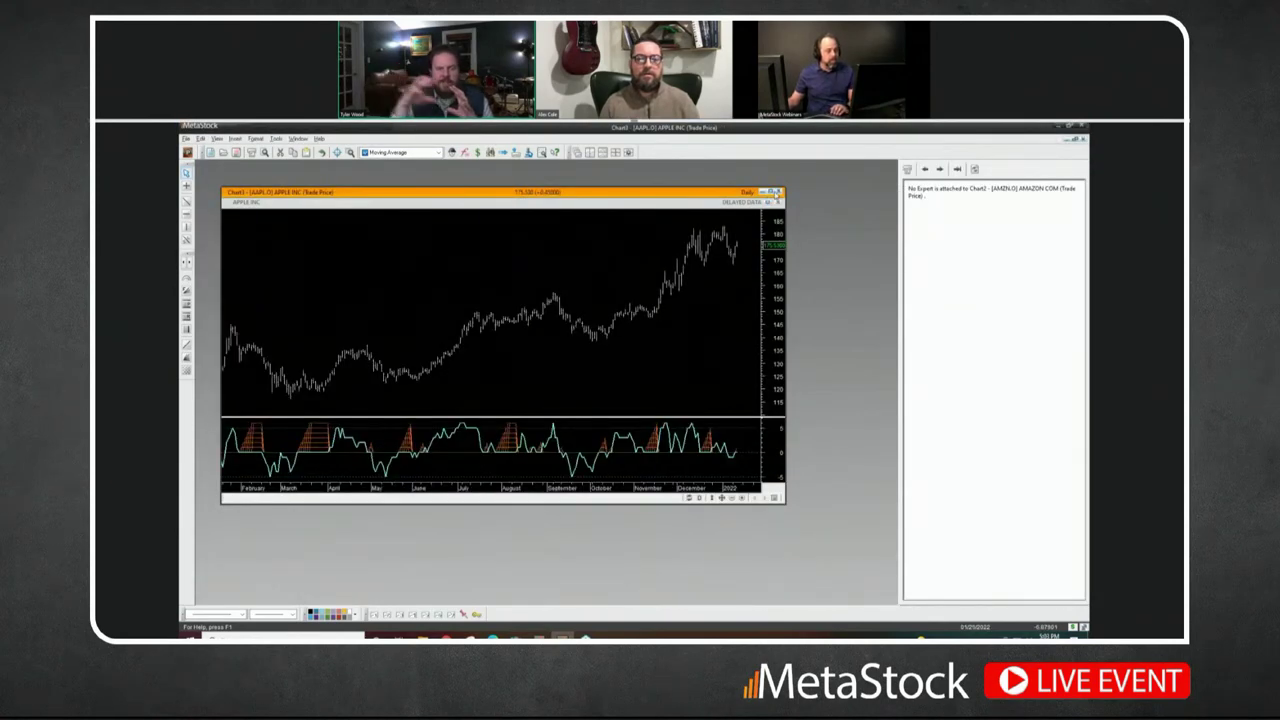
pyautogui.click(775, 191)
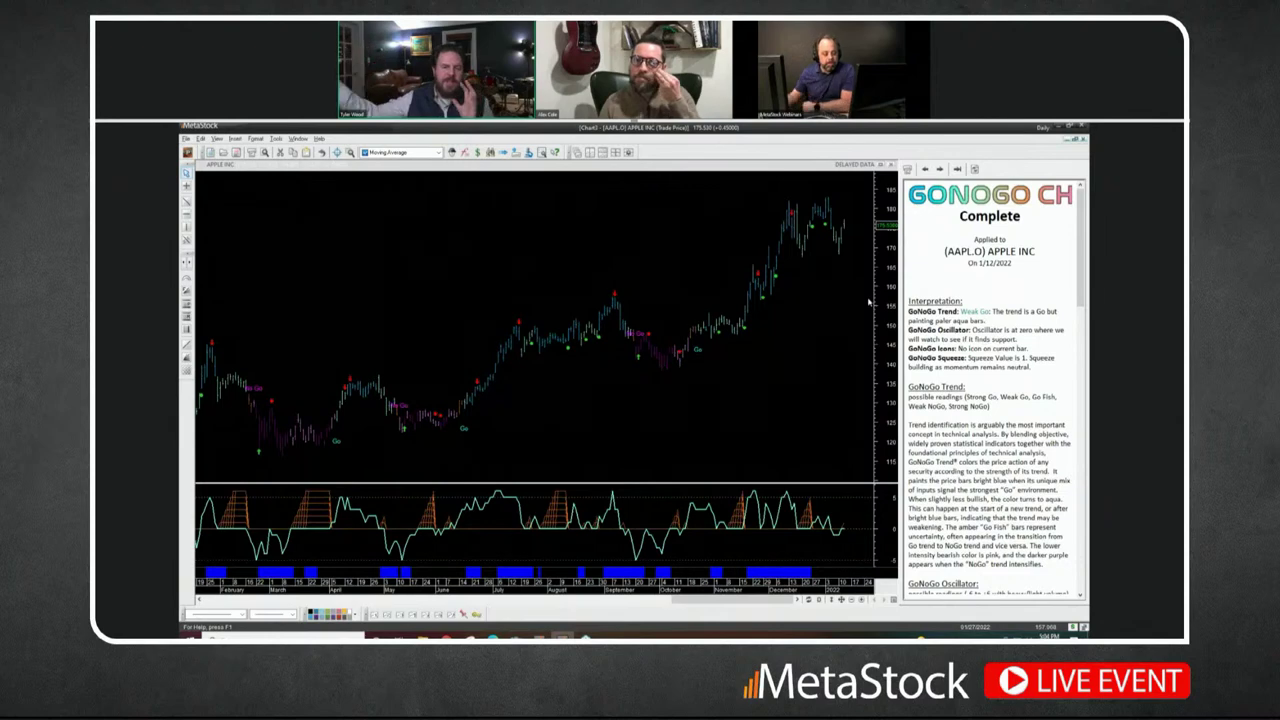
# Step: Zoom the Apple chart in twice to span roughly November to January
pyautogui.click(862, 600)
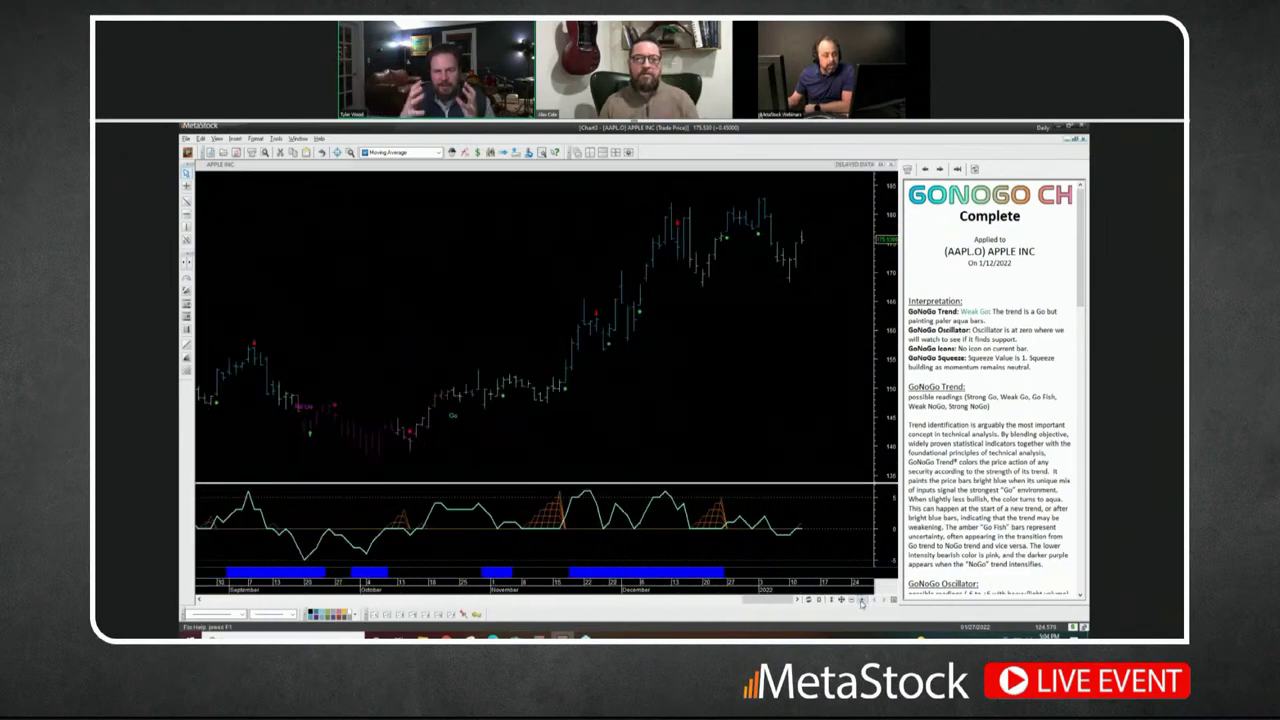
pyautogui.click(861, 601)
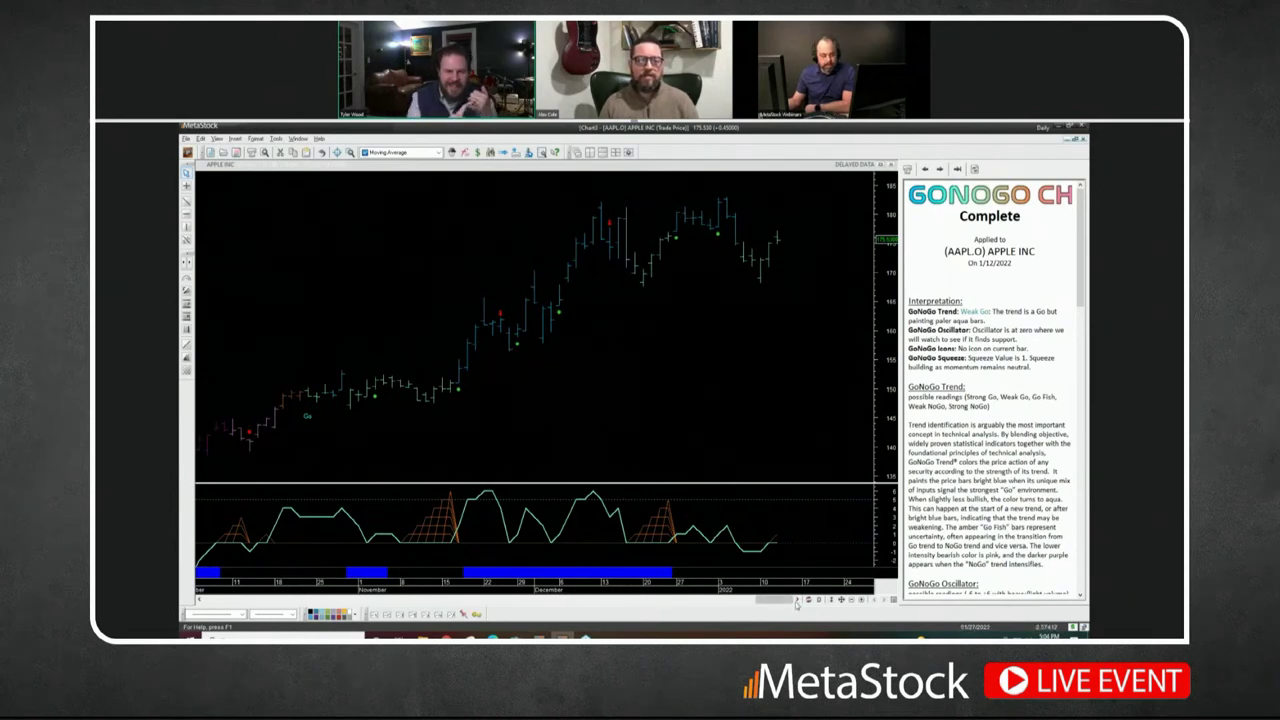
pyautogui.click(819, 600)
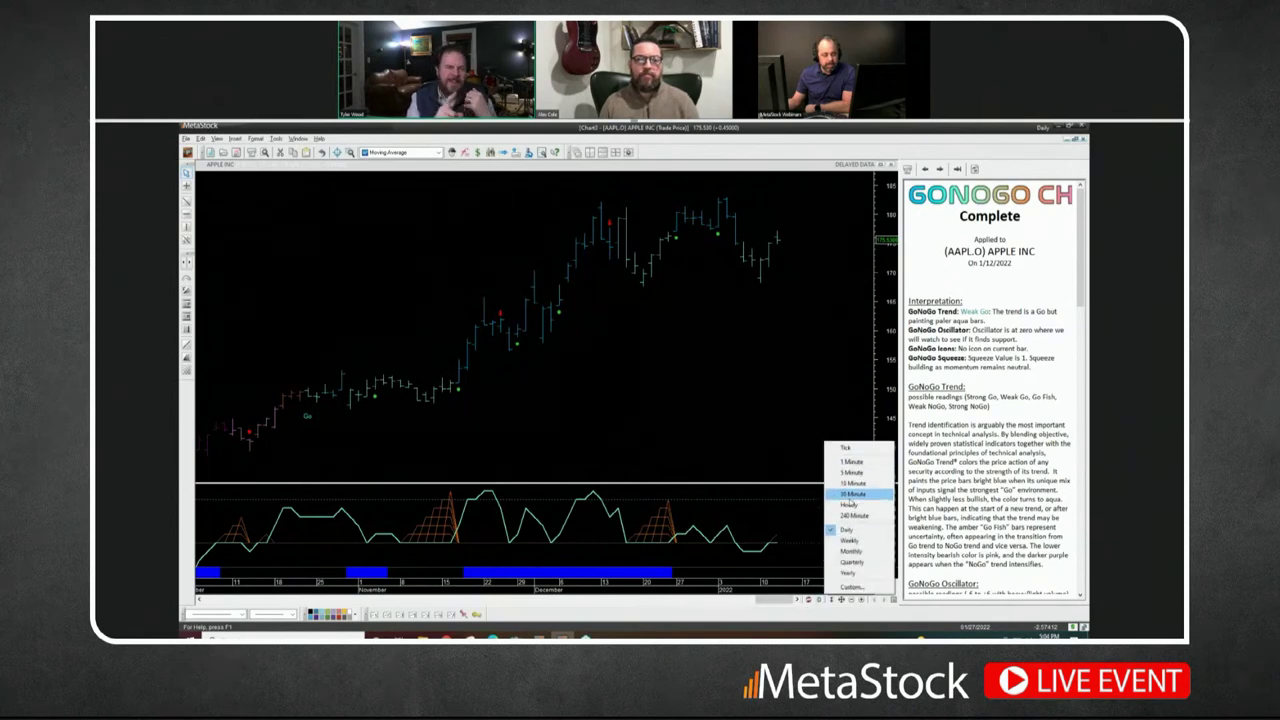
# Step: Switch the Apple chart to hourly bars and zoom out three times to show several weeks
pyautogui.click(850, 506)
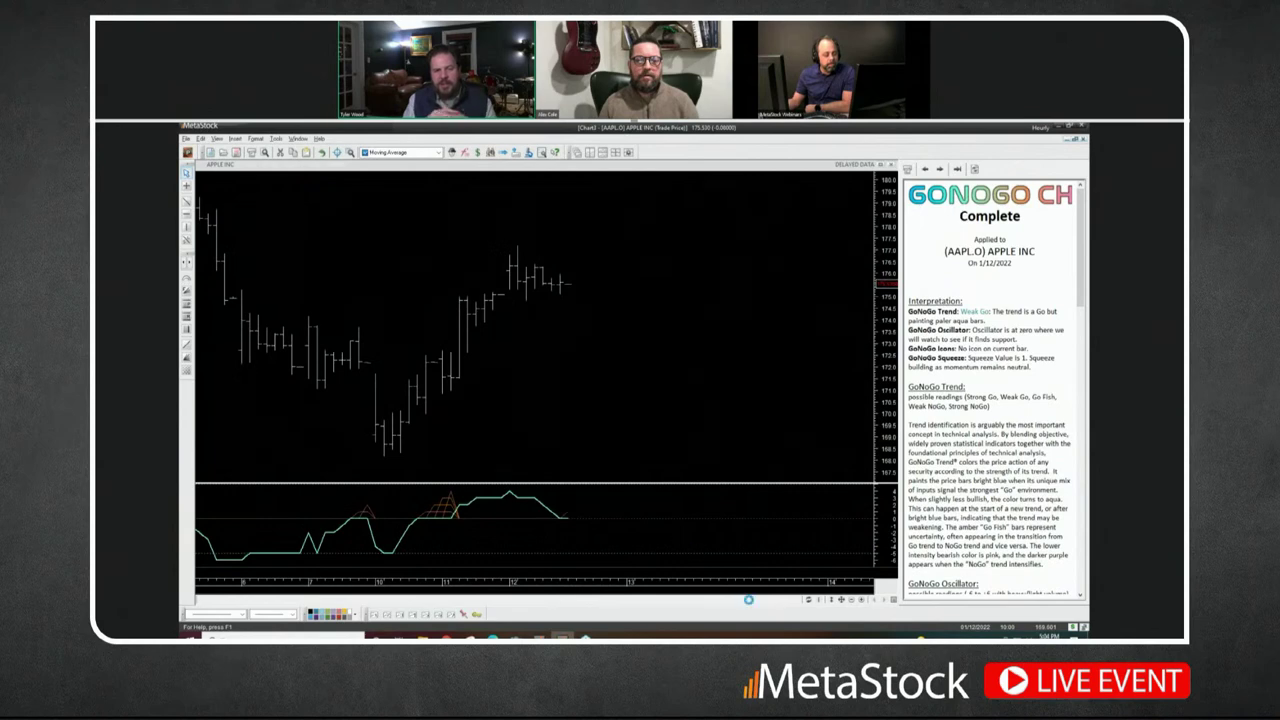
pyautogui.click(852, 602)
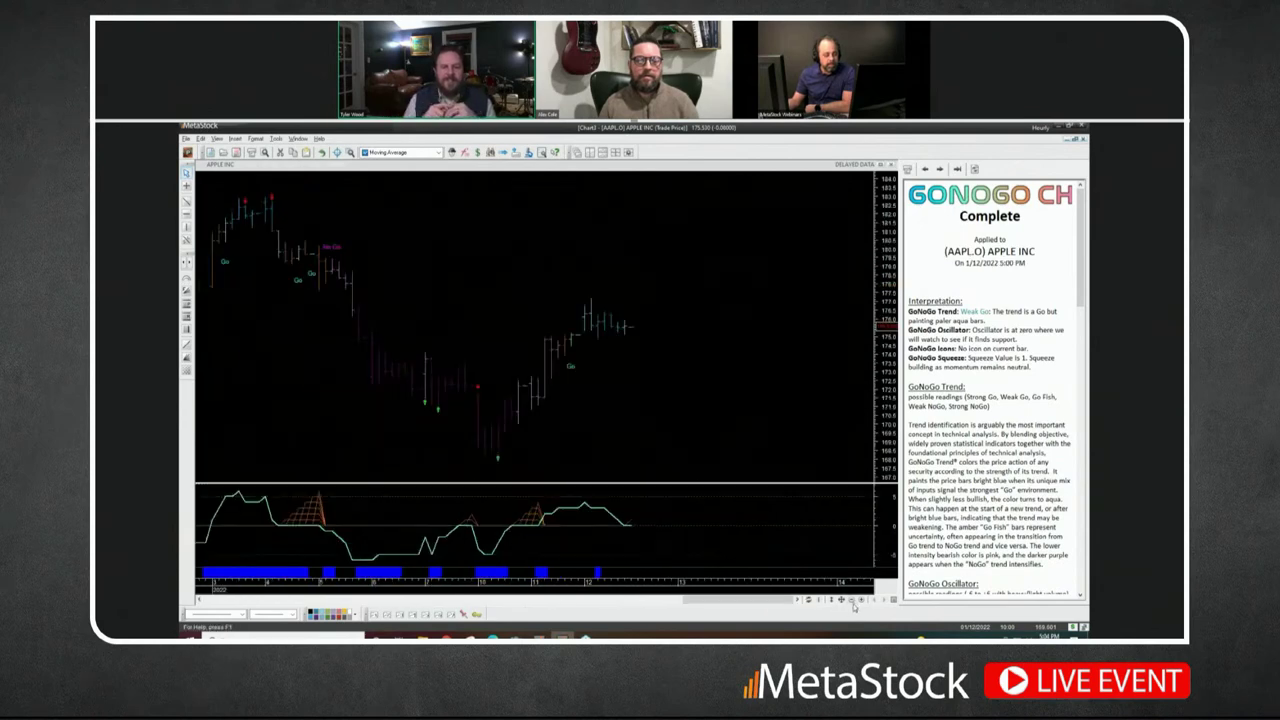
pyautogui.click(852, 602)
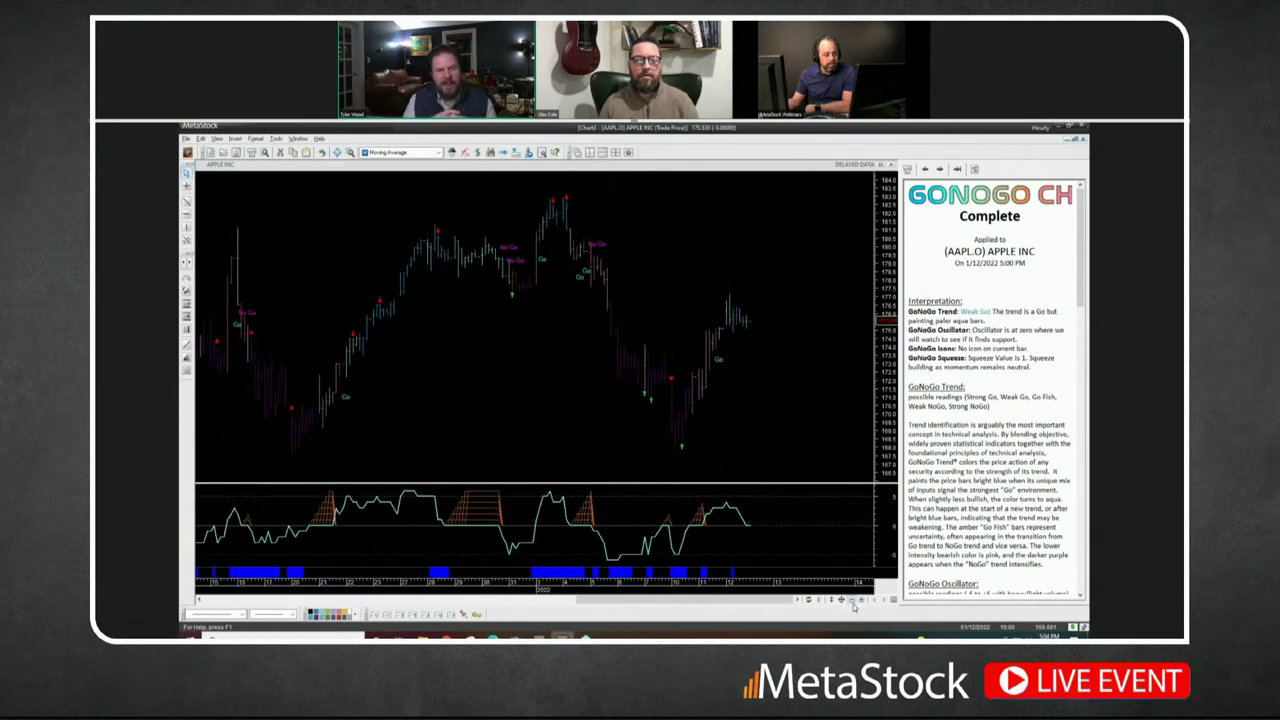
pyautogui.click(852, 602)
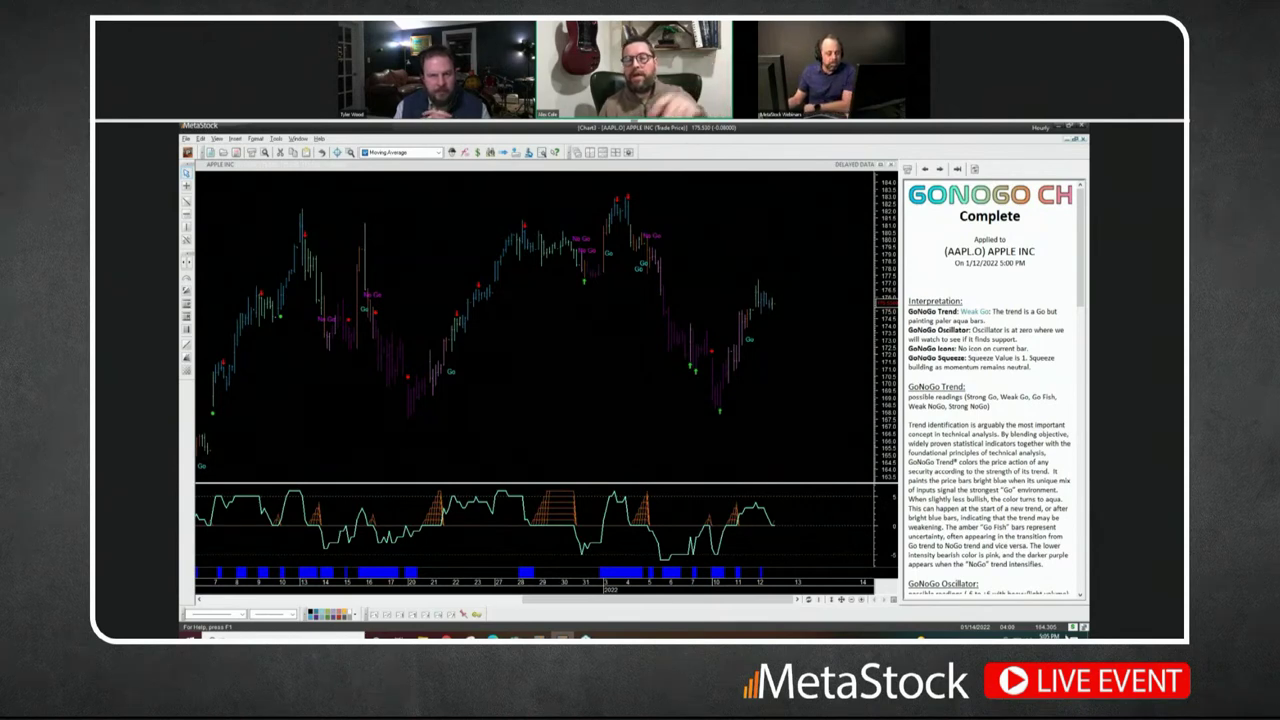
# Step: Draw a horizontal line at the recent low on the hourly Apple chart
pyautogui.click(820, 600)
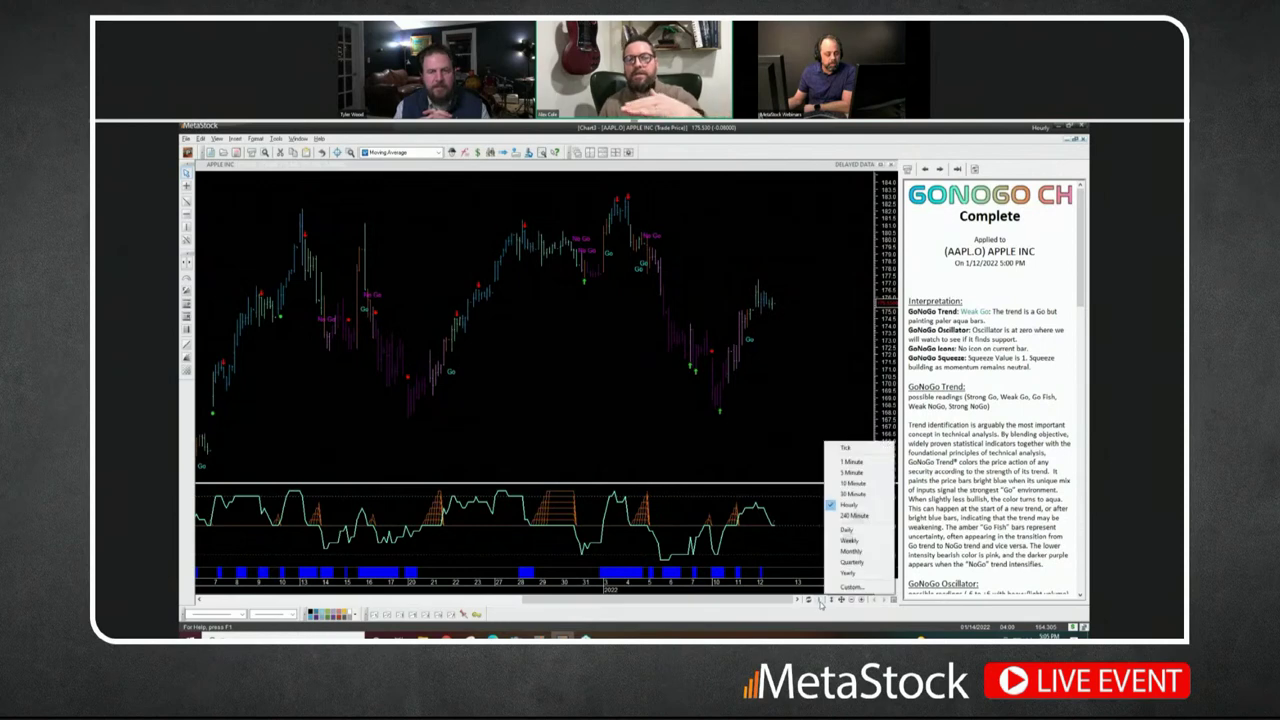
pyautogui.click(858, 537)
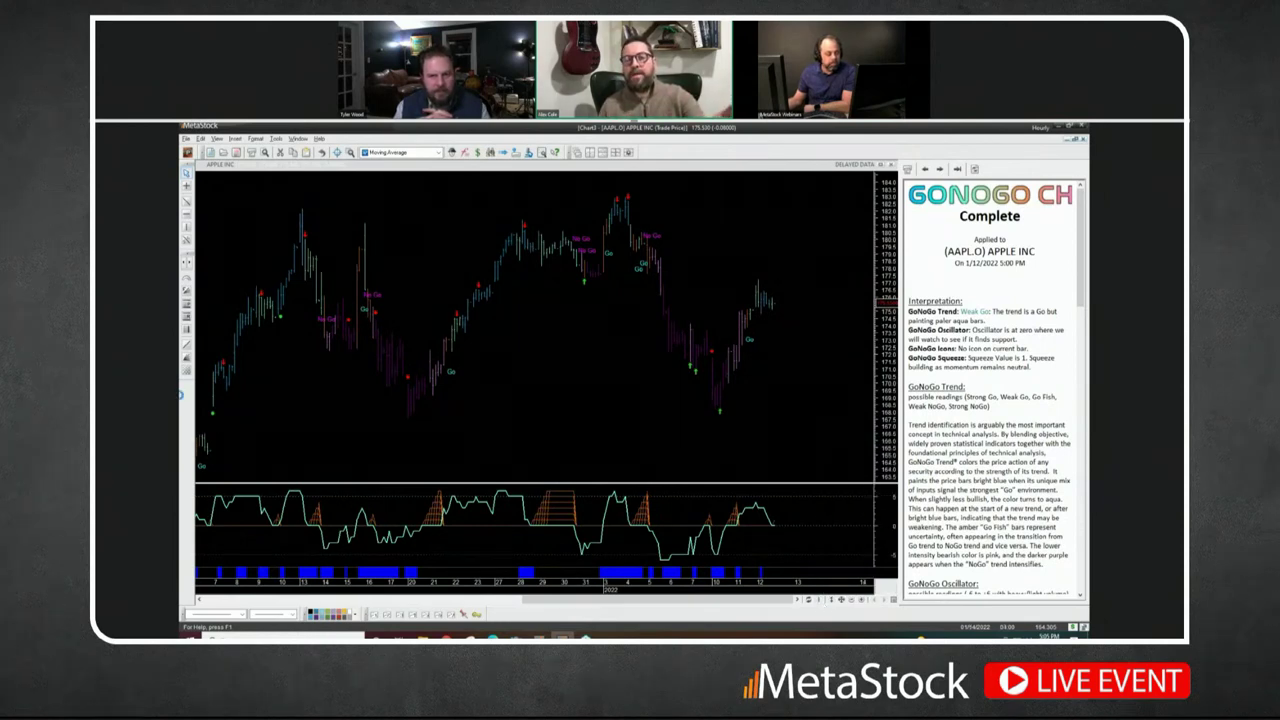
pyautogui.click(186, 218)
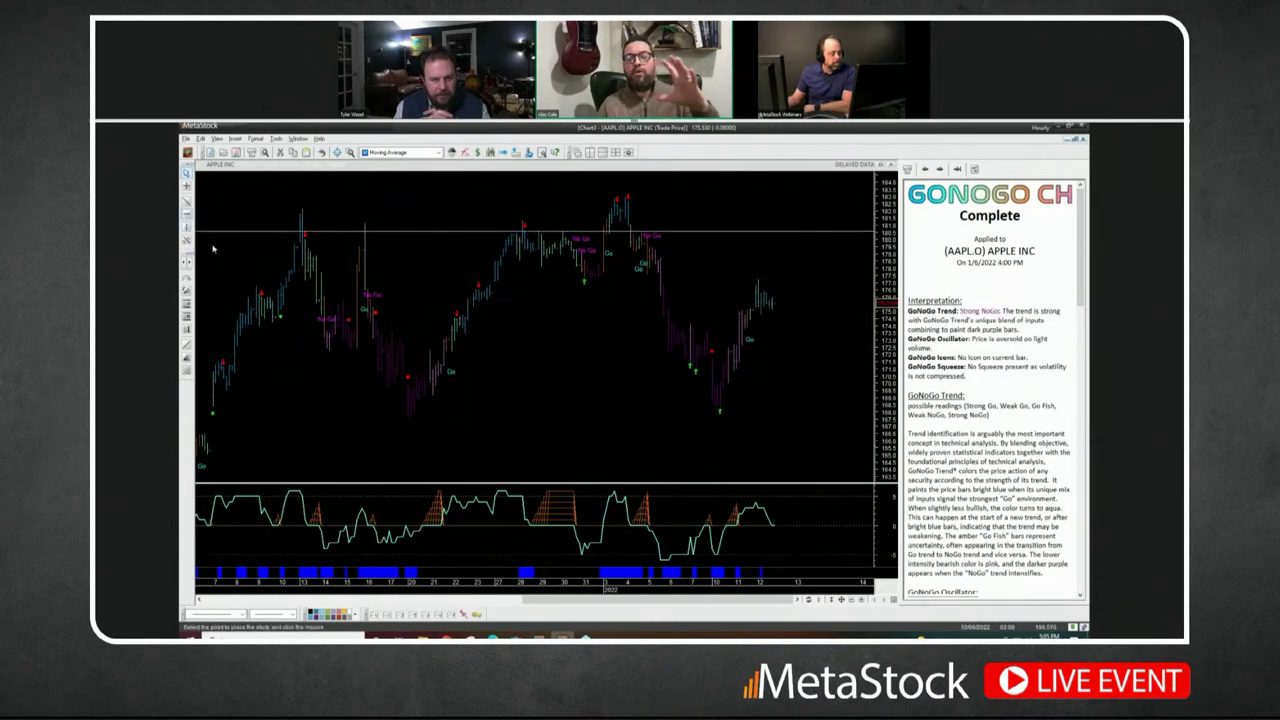
pyautogui.click(330, 411)
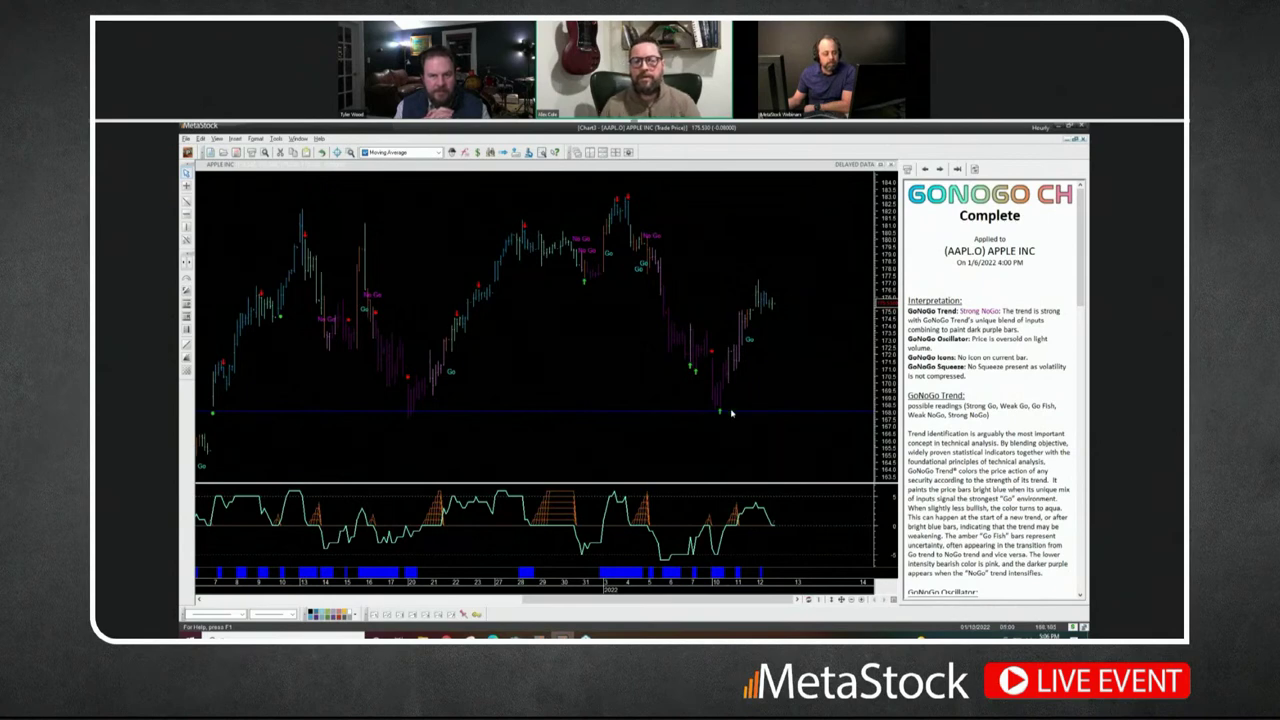
pyautogui.moveTo(750, 320)
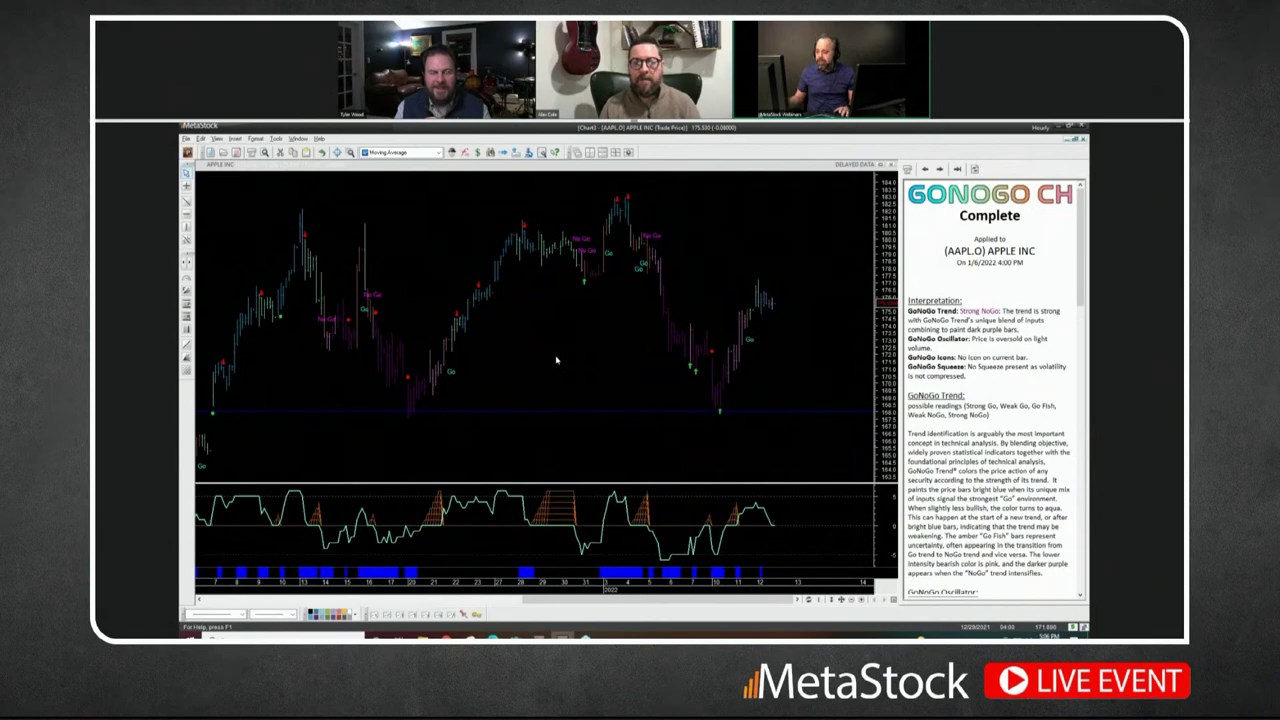
# Step: Cycle through the open windows and return to the MetaStock chart window
pyautogui.hotkey('alt', 'Tab')
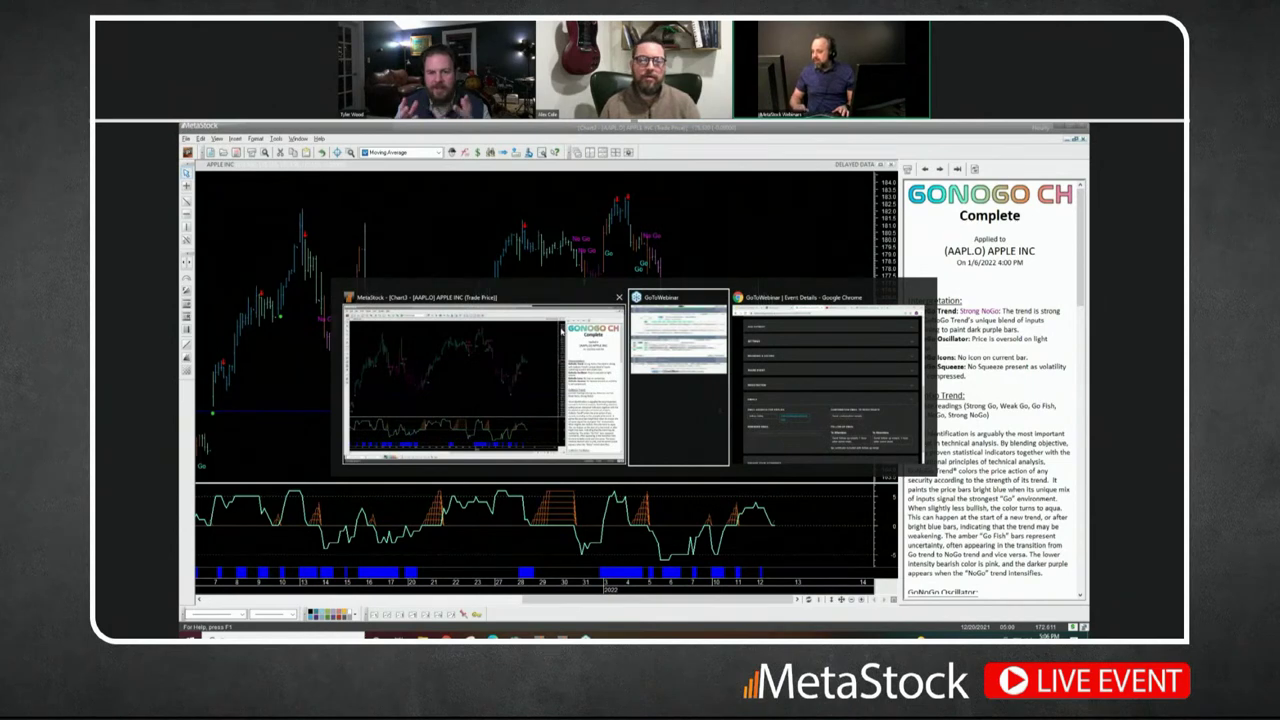
pyautogui.hotkey('alt', 'Tab')
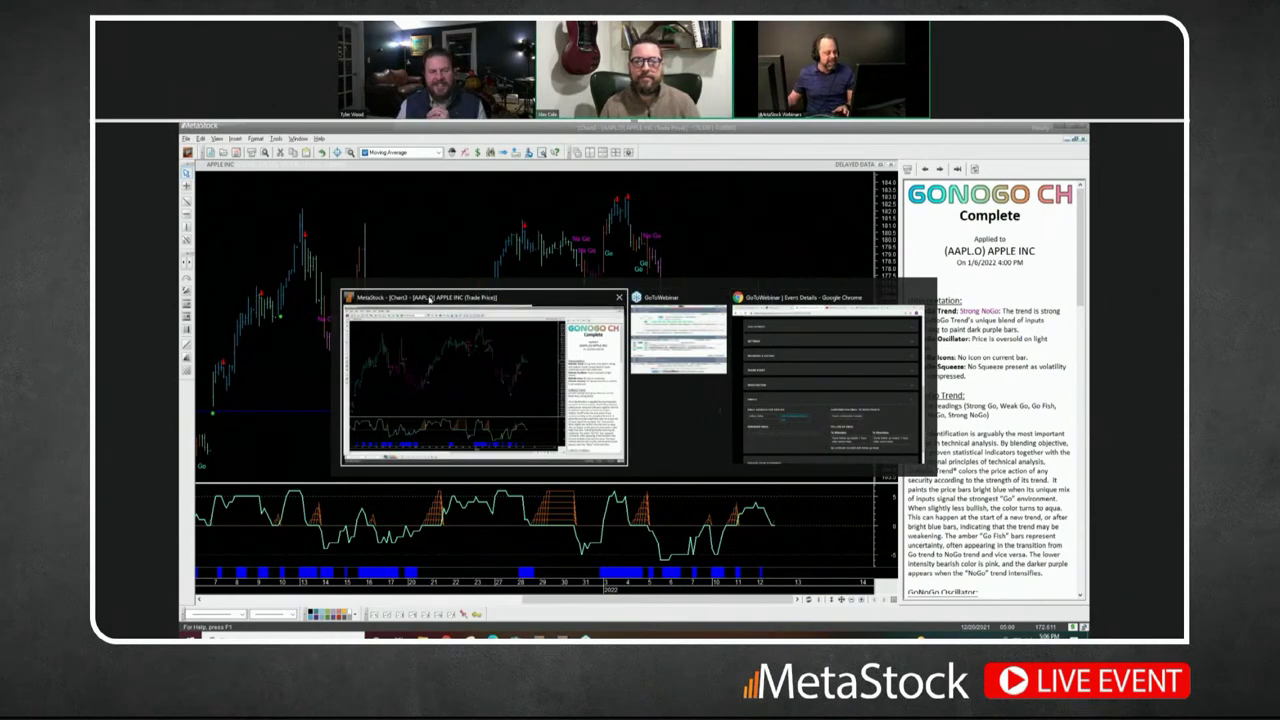
pyautogui.click(561, 330)
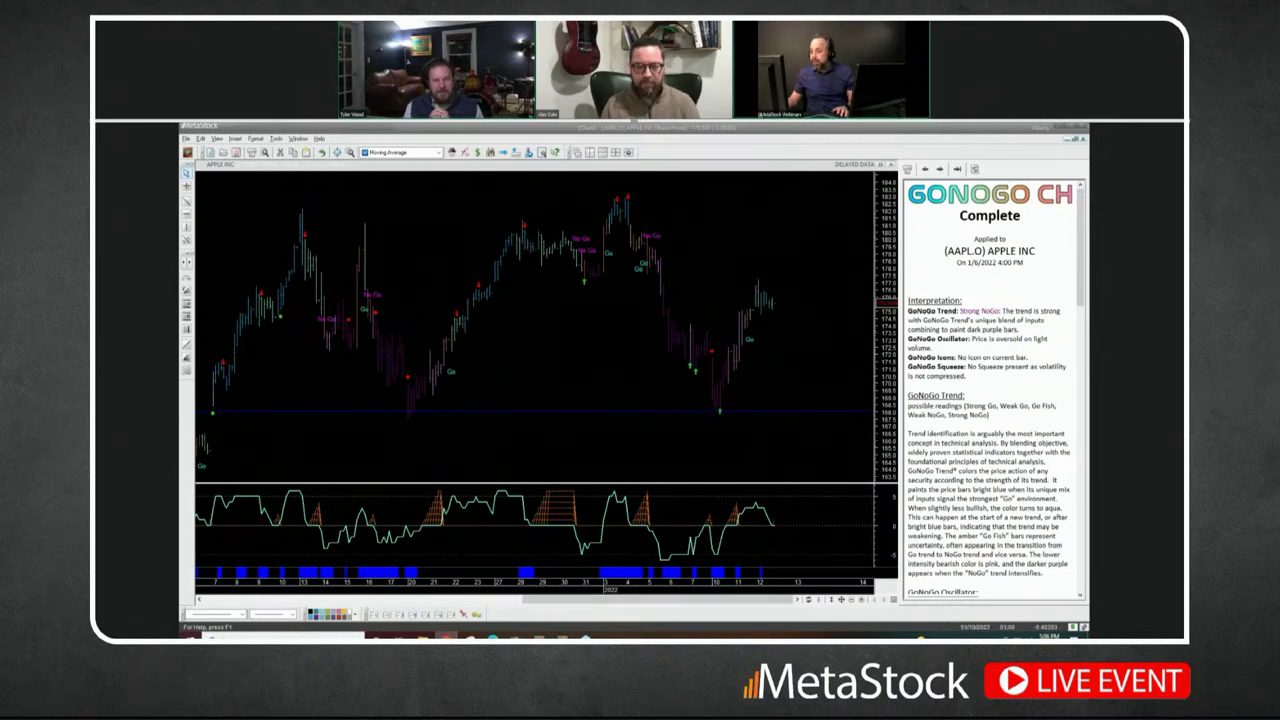
# Step: Start the GoNoGo Complete slideshow from the beginning and settle on its product slide
pyautogui.hotkey('alt', 'Tab')
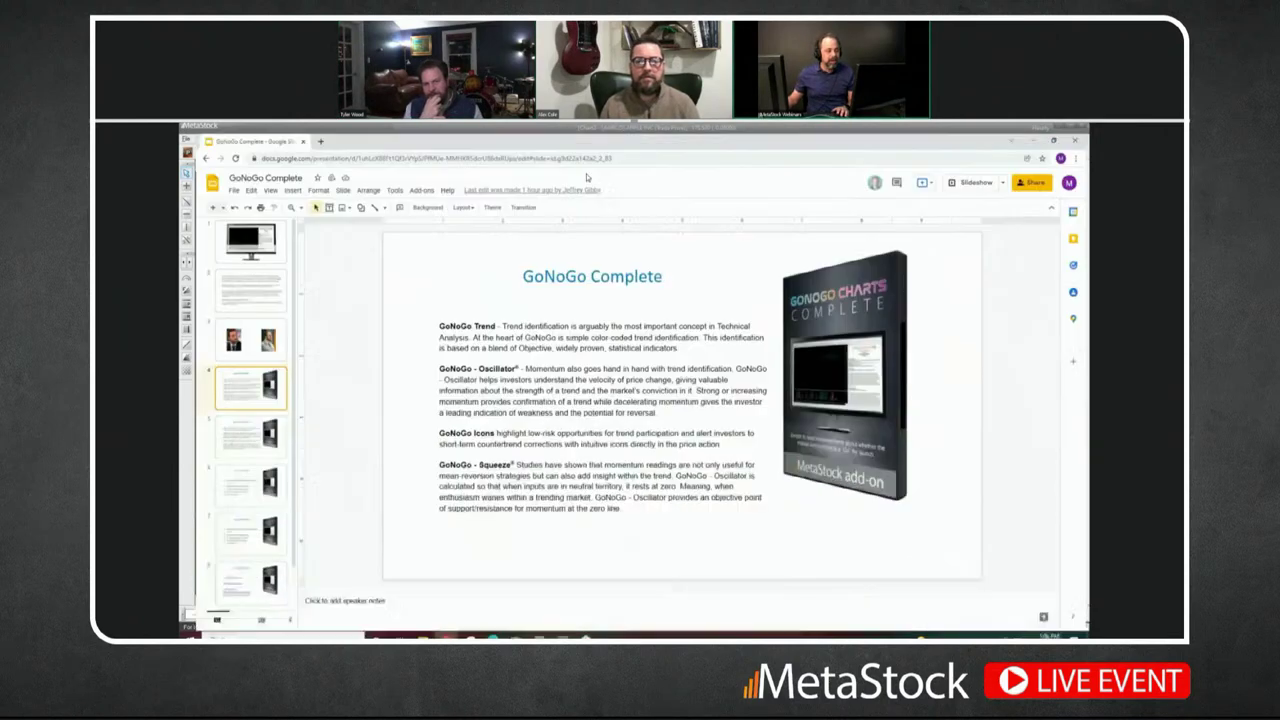
pyautogui.click(1004, 172)
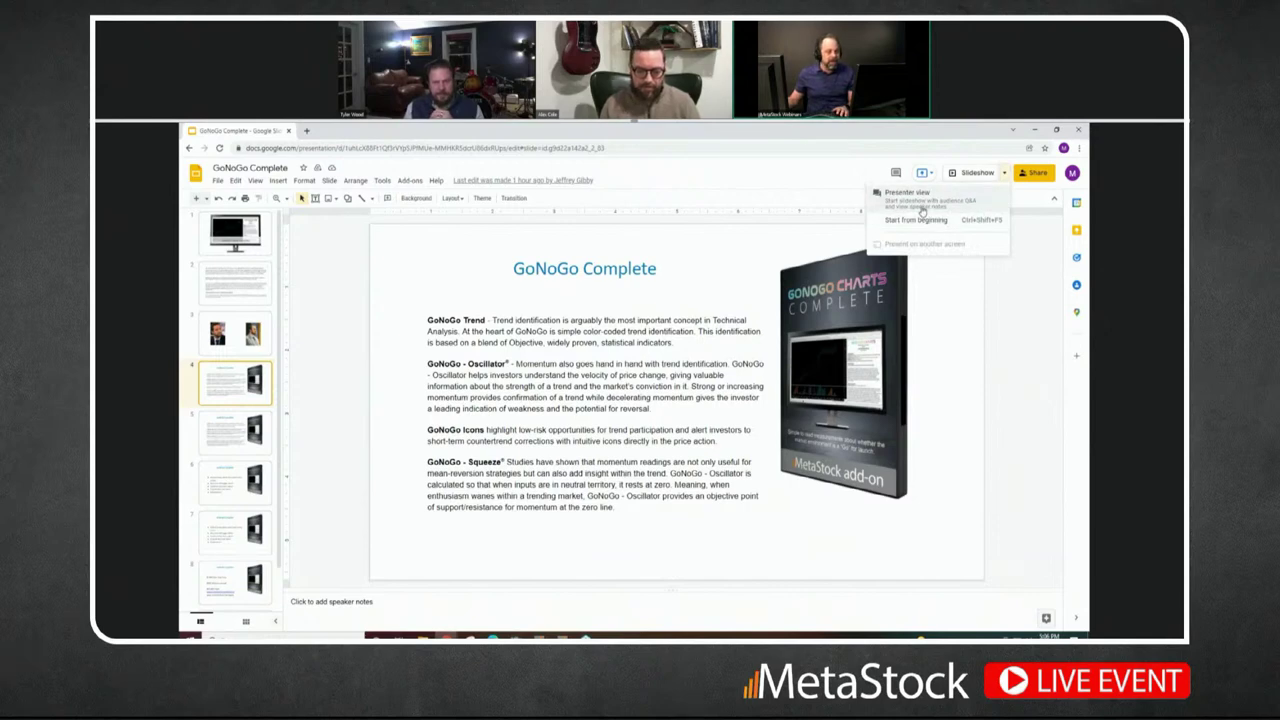
pyautogui.click(927, 191)
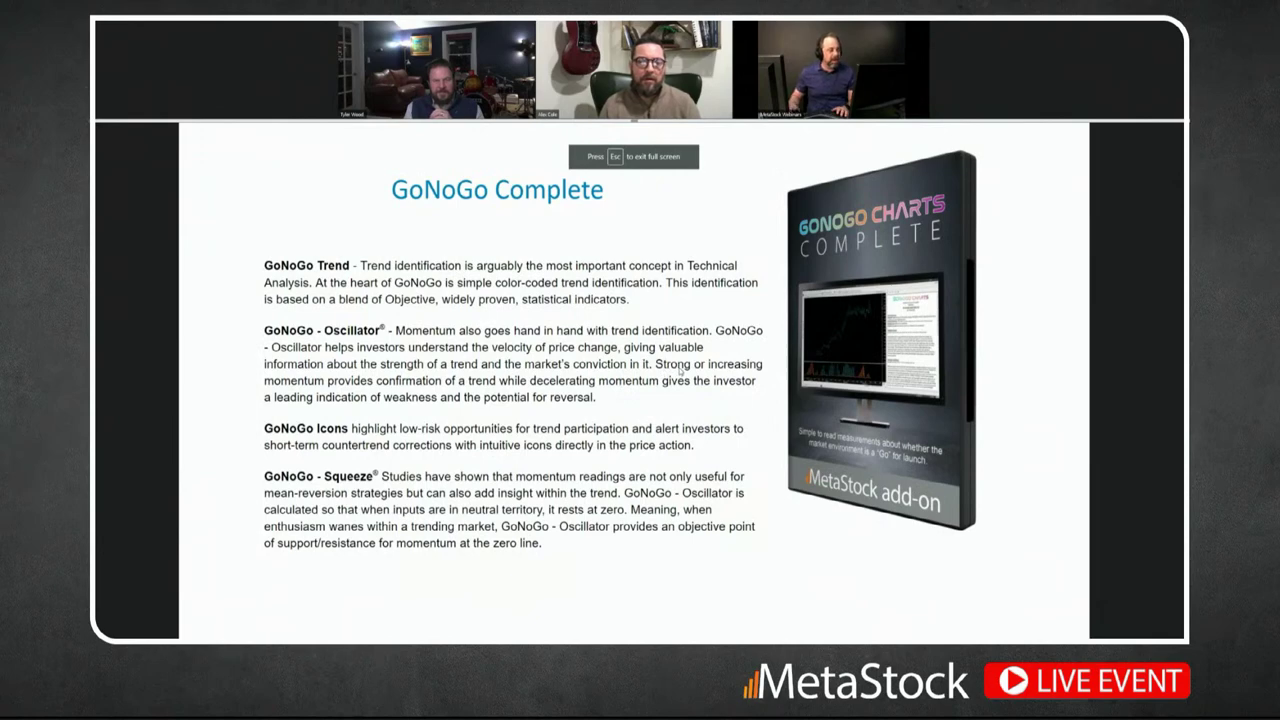
pyautogui.press('Right')
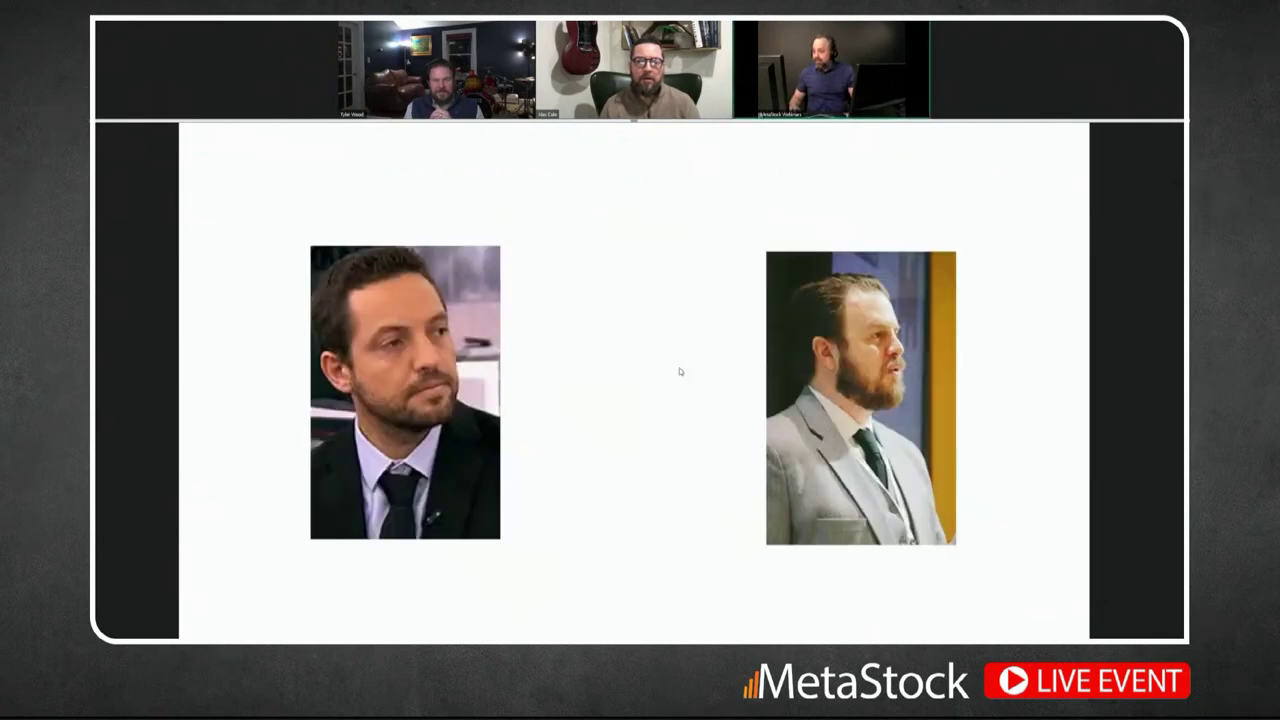
pyautogui.press('Left')
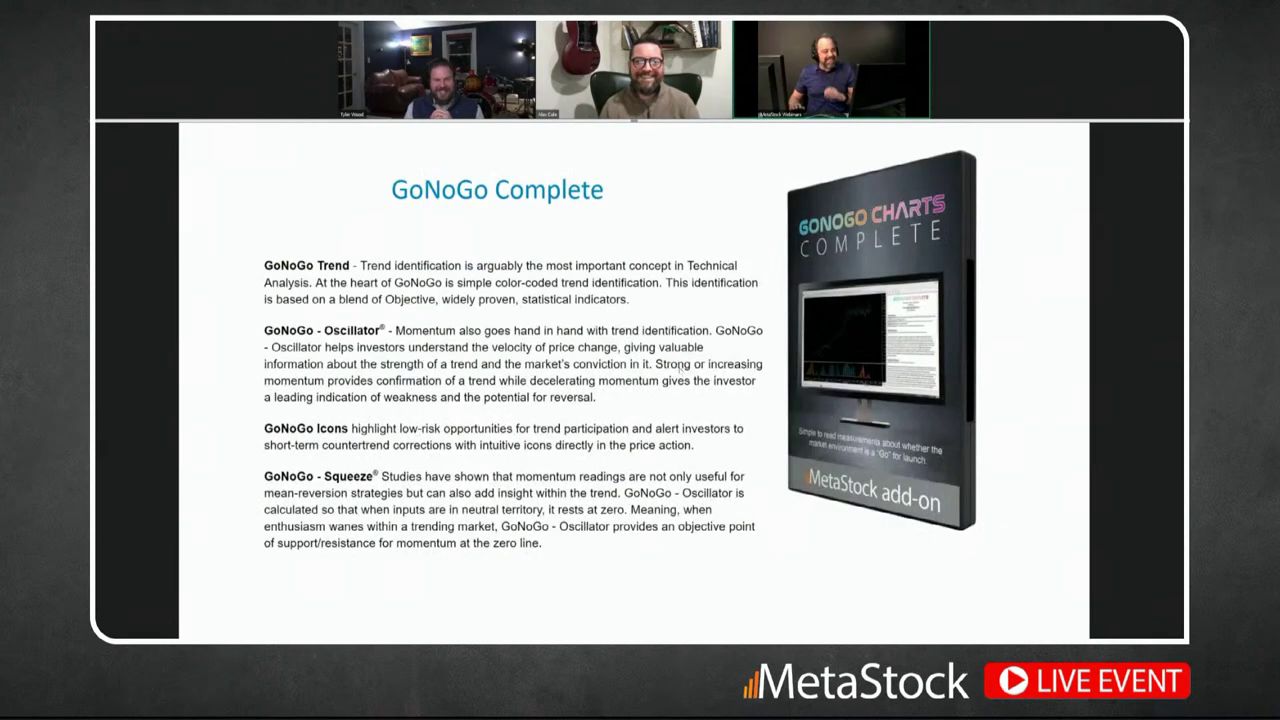